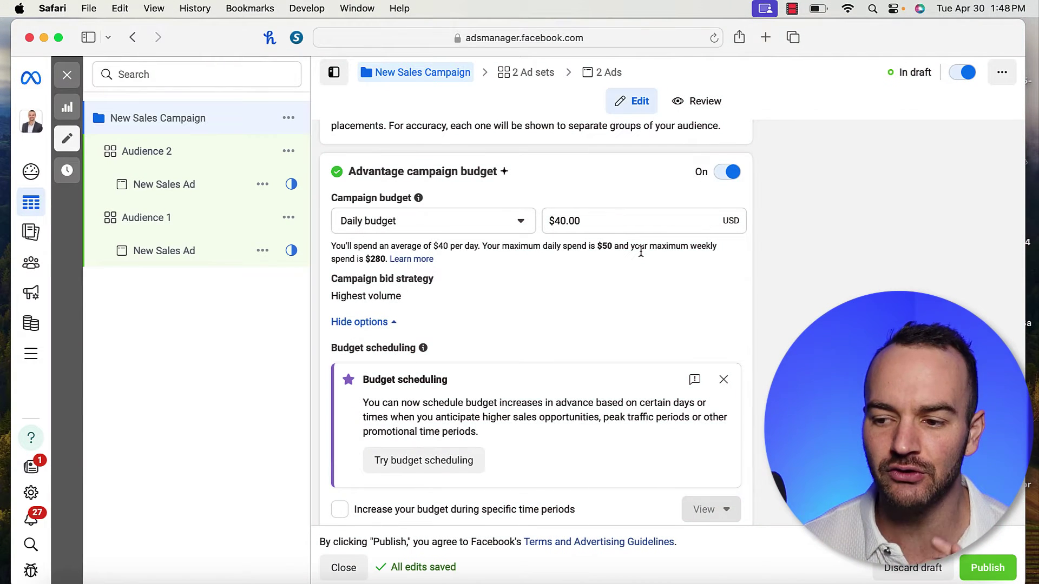
# Step: Examine the Advantage campaign budget settings of New Sales Campaign and the budget column of its ad sets
pyautogui.scroll(-1, 641, 251)
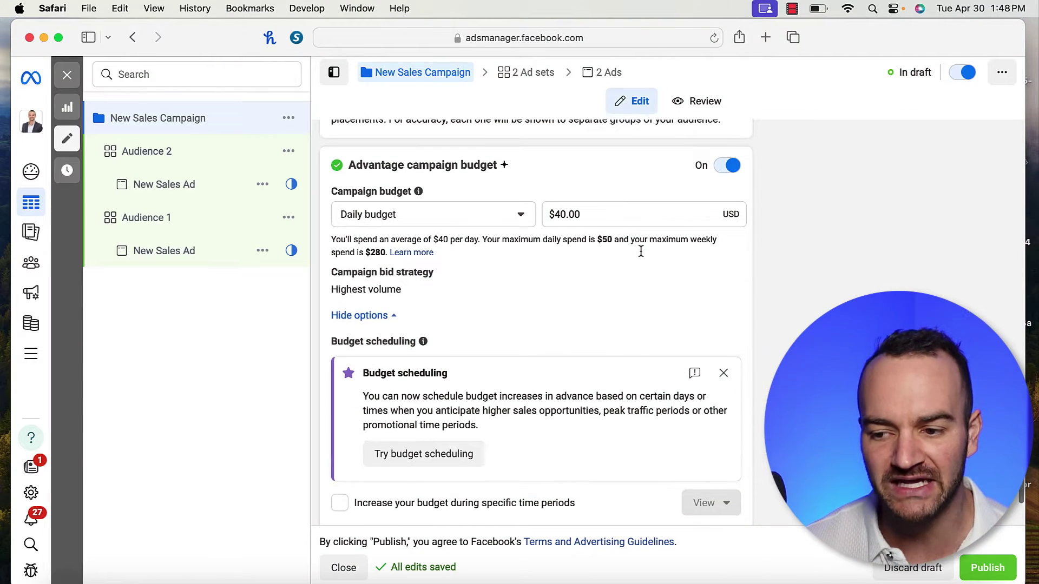
pyautogui.scroll(-1, 640, 251)
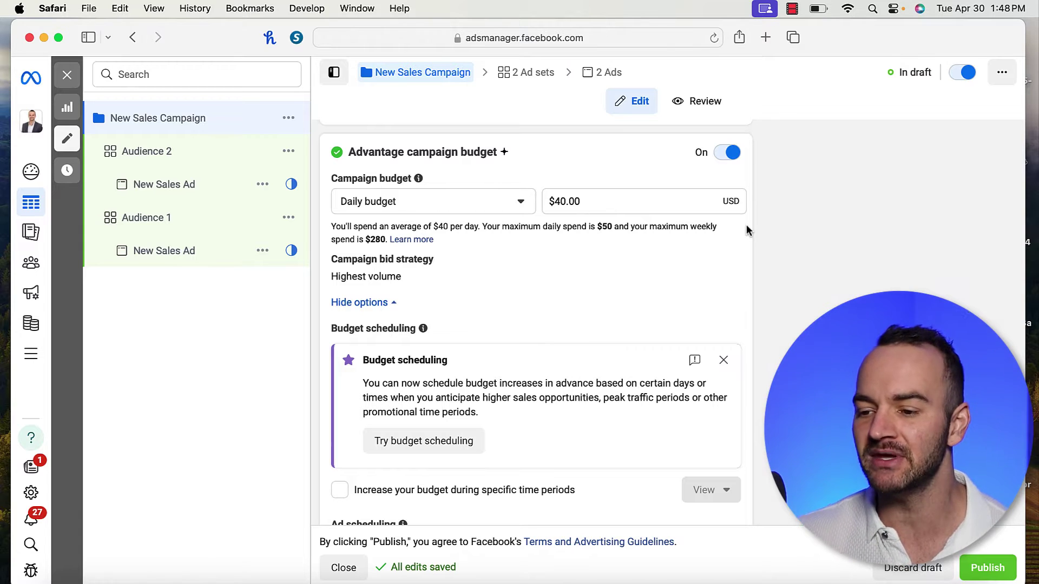
pyautogui.scroll(2, 649, 227)
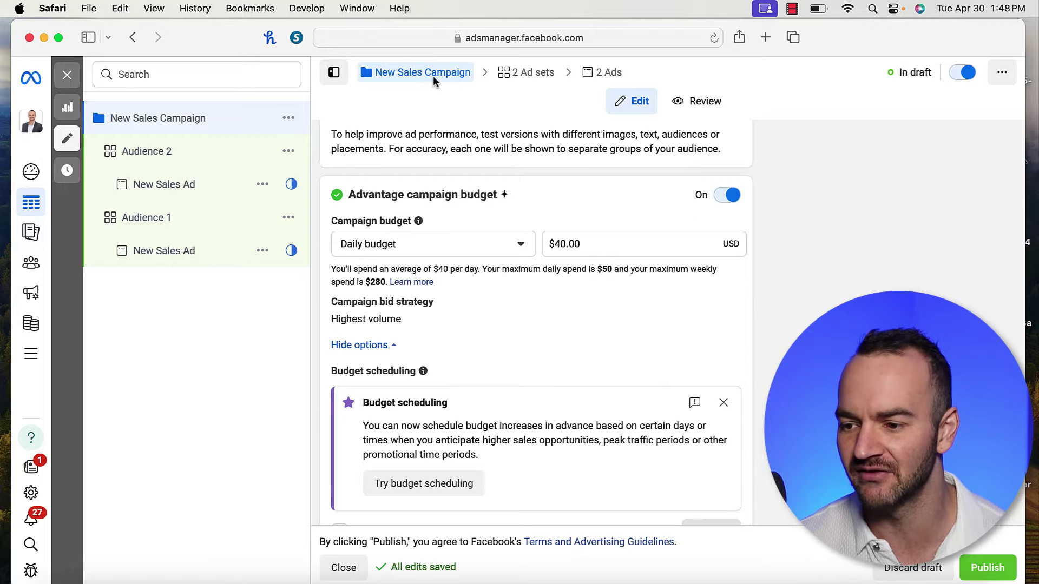
pyautogui.scroll(3, 684, 206)
pyautogui.scroll(-4, 684, 207)
pyautogui.scroll(4, 671, 260)
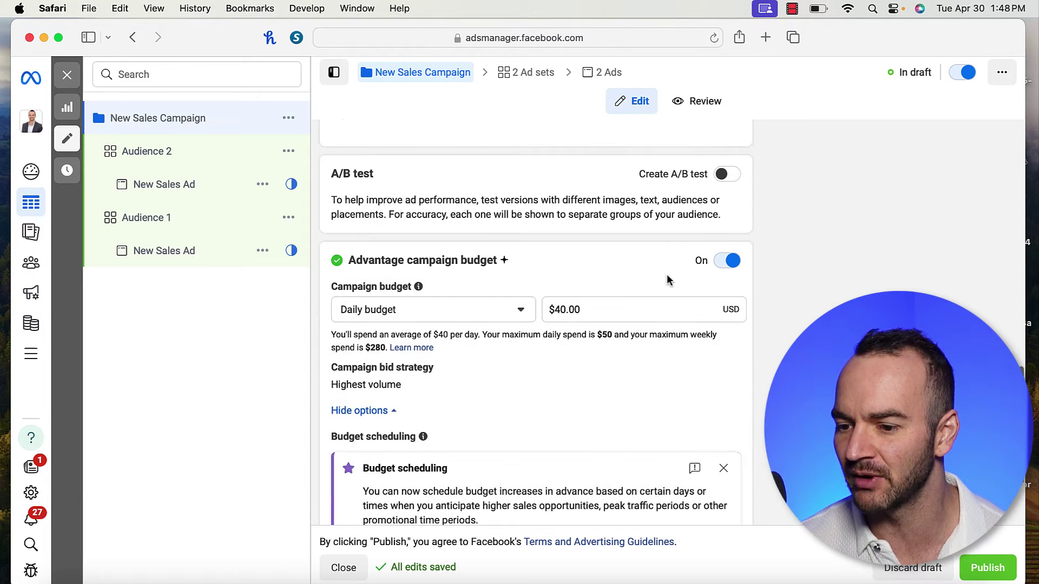
pyautogui.click(67, 75)
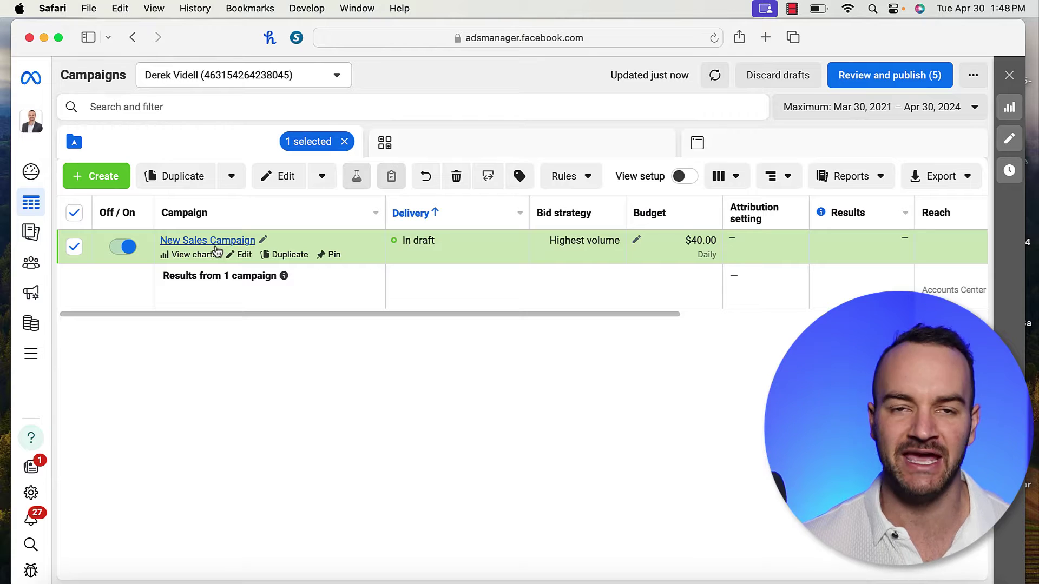
pyautogui.click(408, 144)
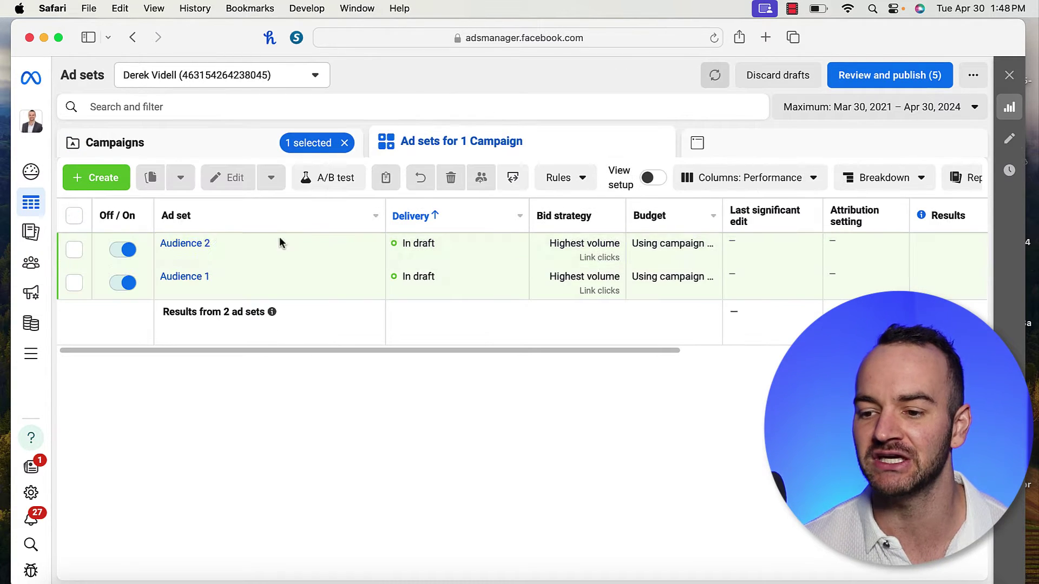
pyautogui.click(217, 156)
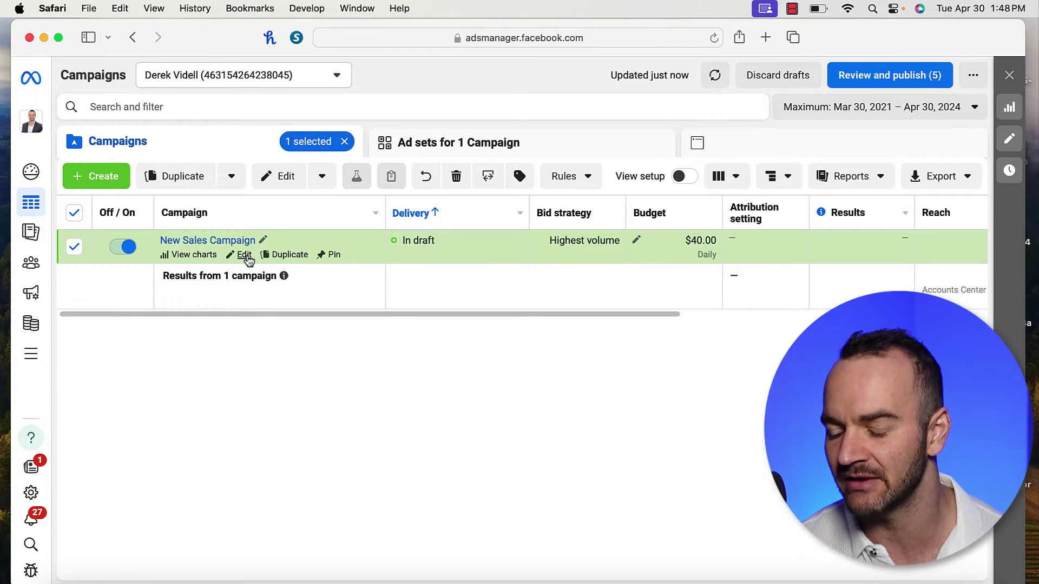
# Step: Turn off Advantage campaign budget for New Sales Campaign and close the campaign editor
pyautogui.click(244, 255)
pyautogui.scroll(-10, 525, 390)
pyautogui.scroll(3, 525, 391)
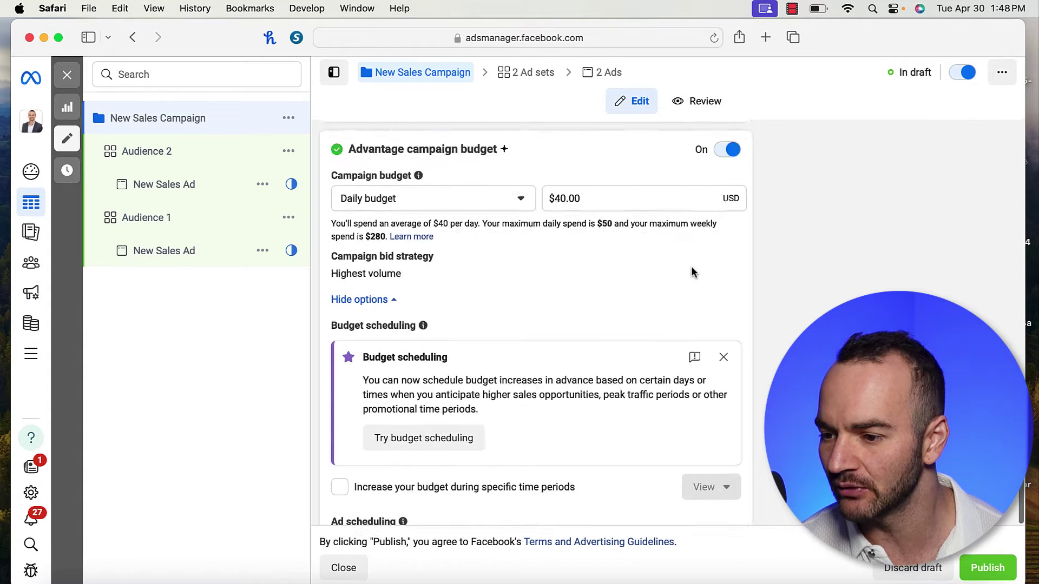
pyautogui.scroll(6, 693, 270)
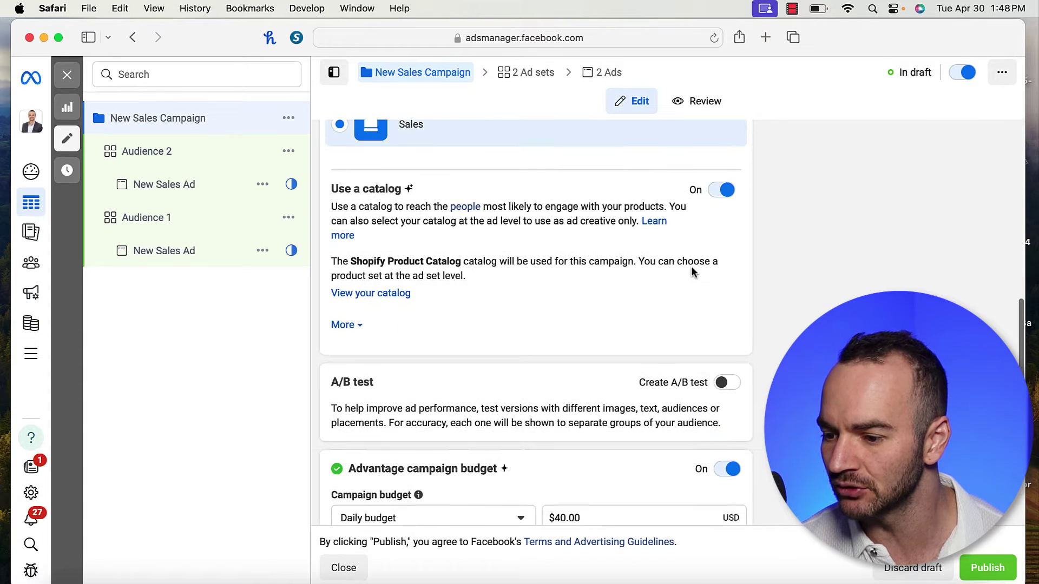
pyautogui.click(721, 472)
pyautogui.click(67, 74)
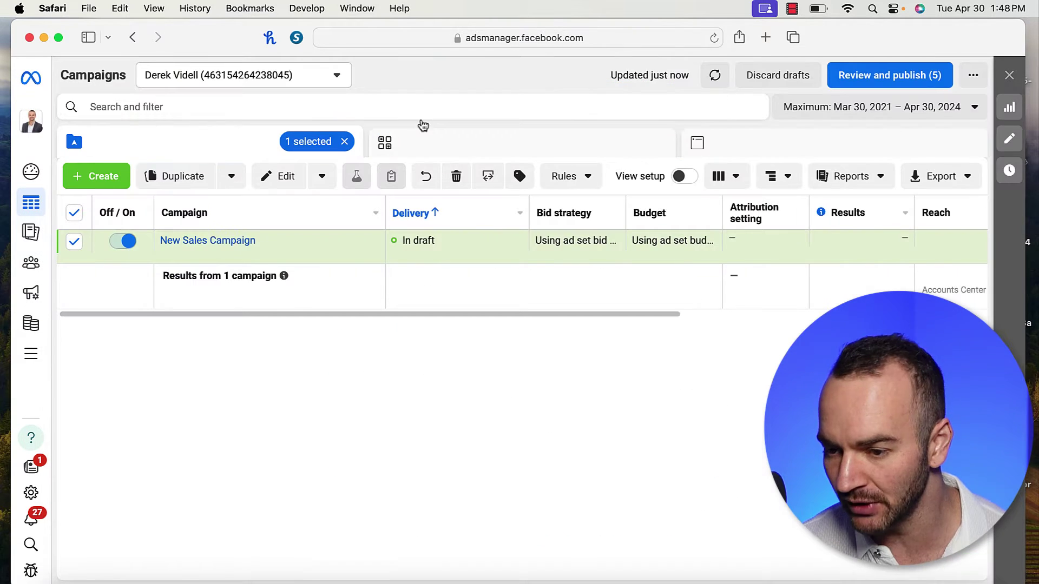
# Step: Set the daily budget of the Audience 2 ad set to $50 and save it to draft
pyautogui.click(401, 144)
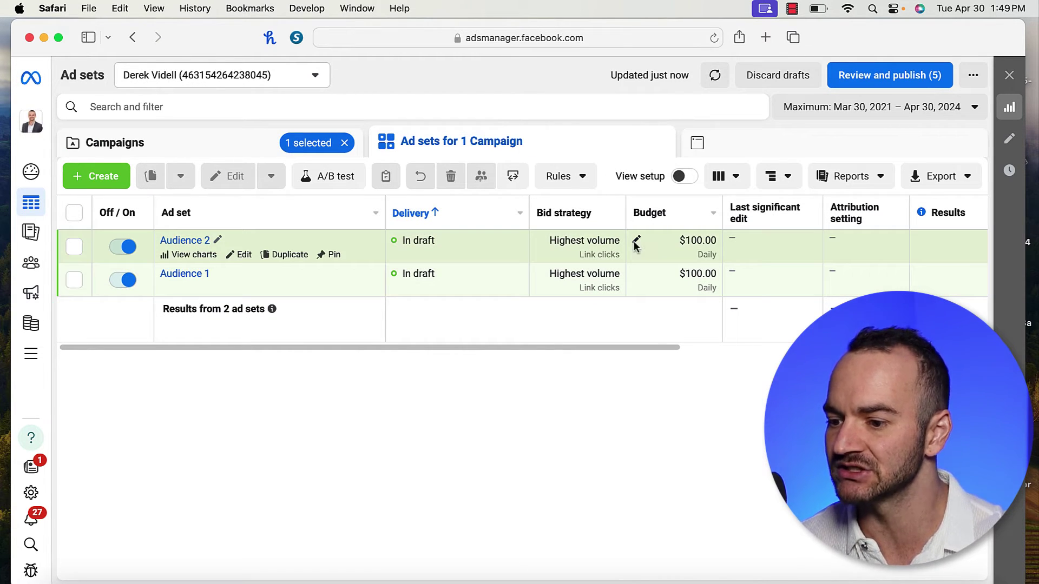
pyautogui.click(707, 255)
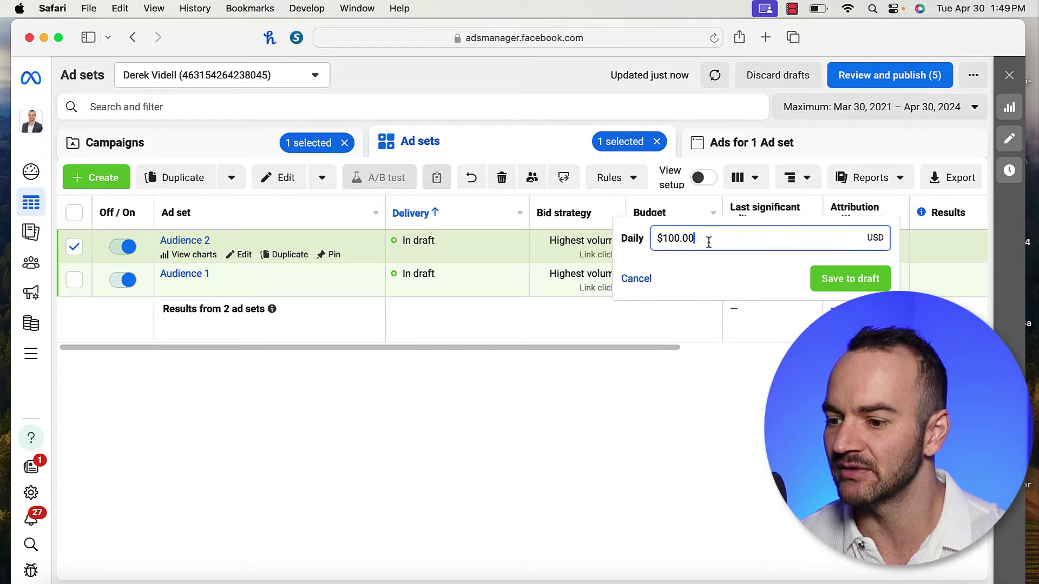
pyautogui.doubleClick(708, 242)
pyautogui.write('50')
pyautogui.press('Return')
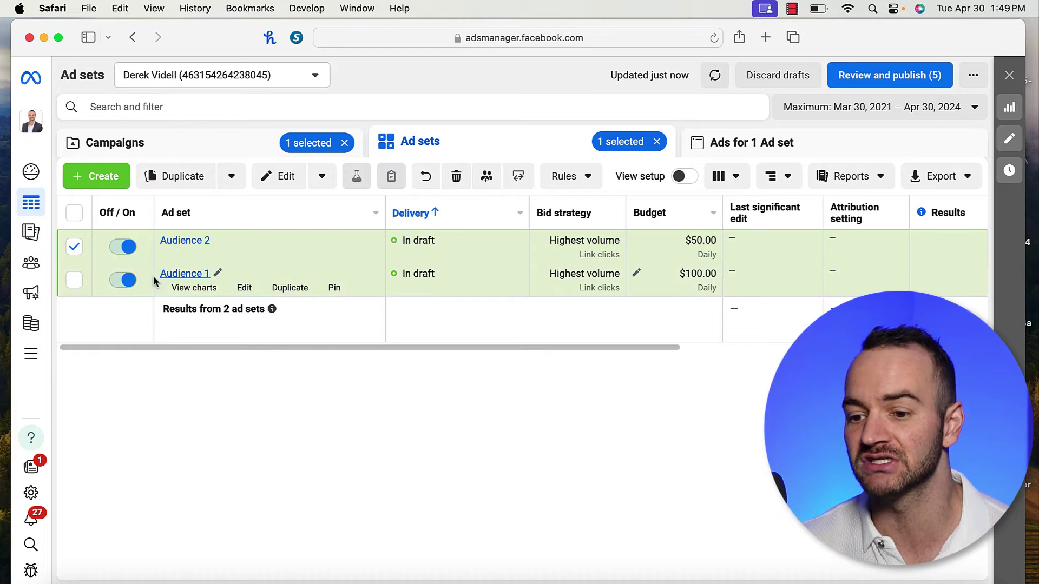
pyautogui.click(77, 250)
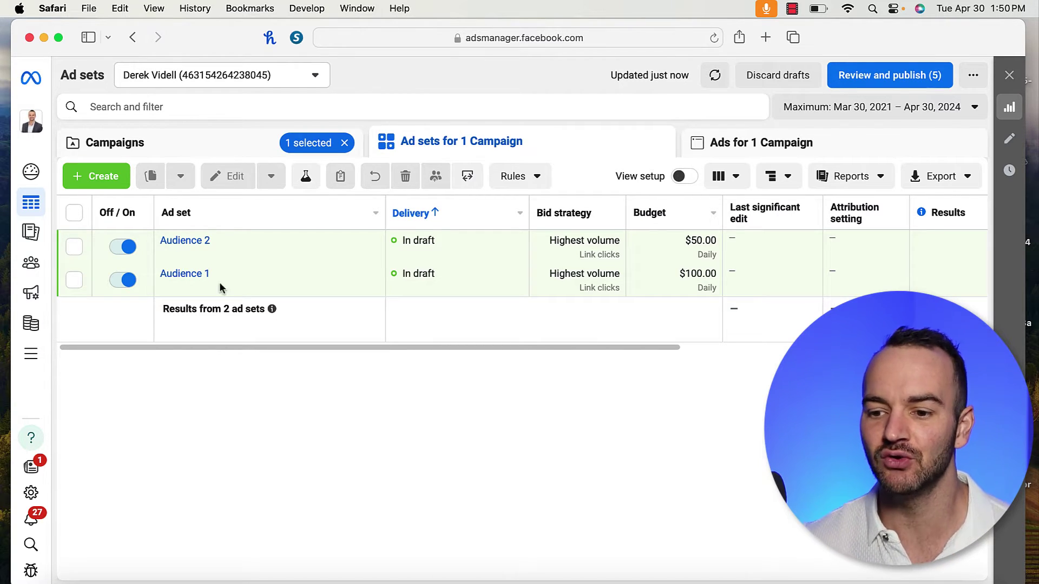
# Step: Rename the Audience 1 ad set as "Audience 1 - Business" and clear its selection
pyautogui.moveTo(219, 279)
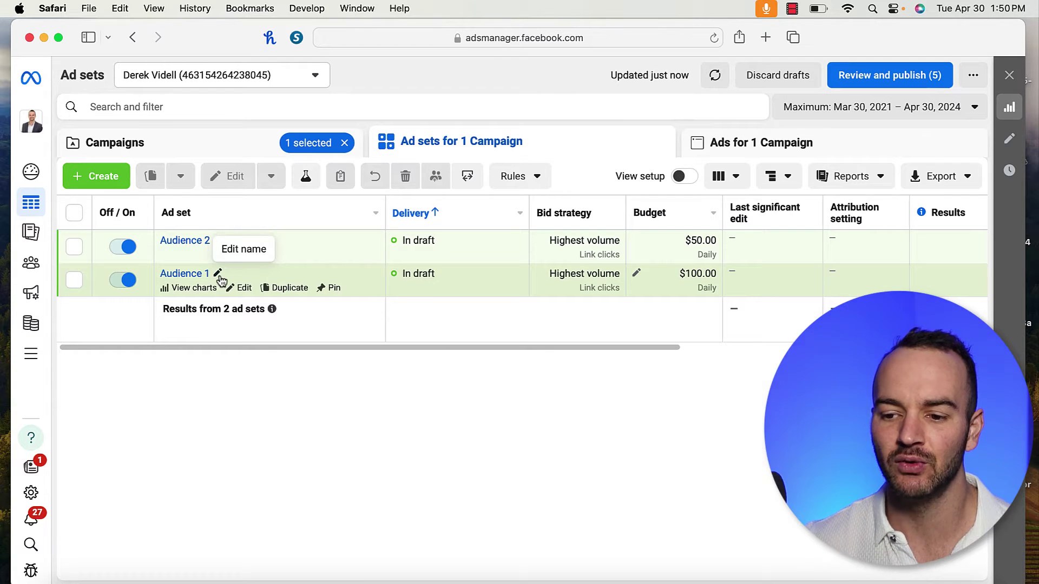
pyautogui.click(218, 275)
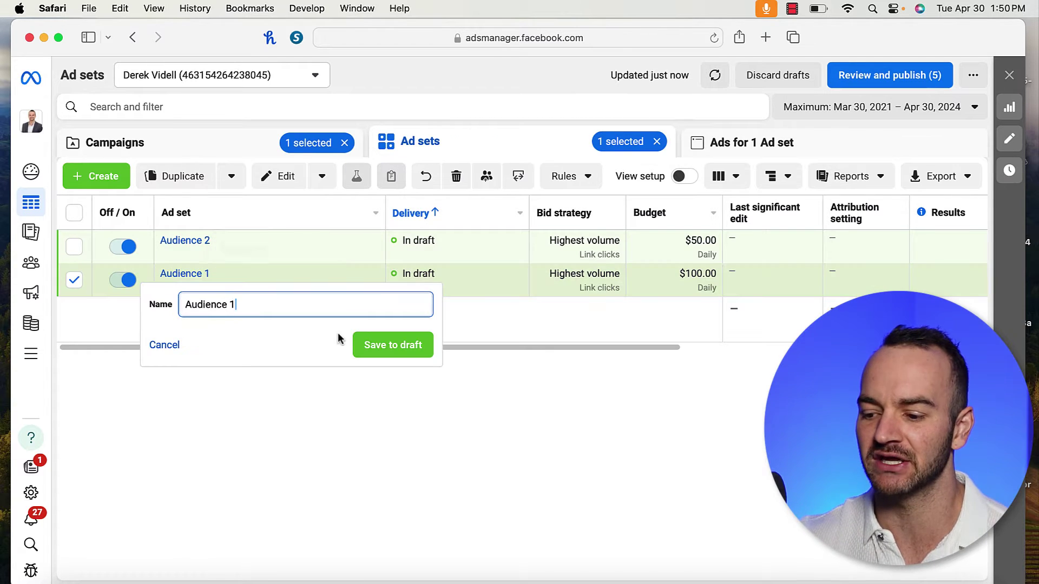
pyautogui.write('-')
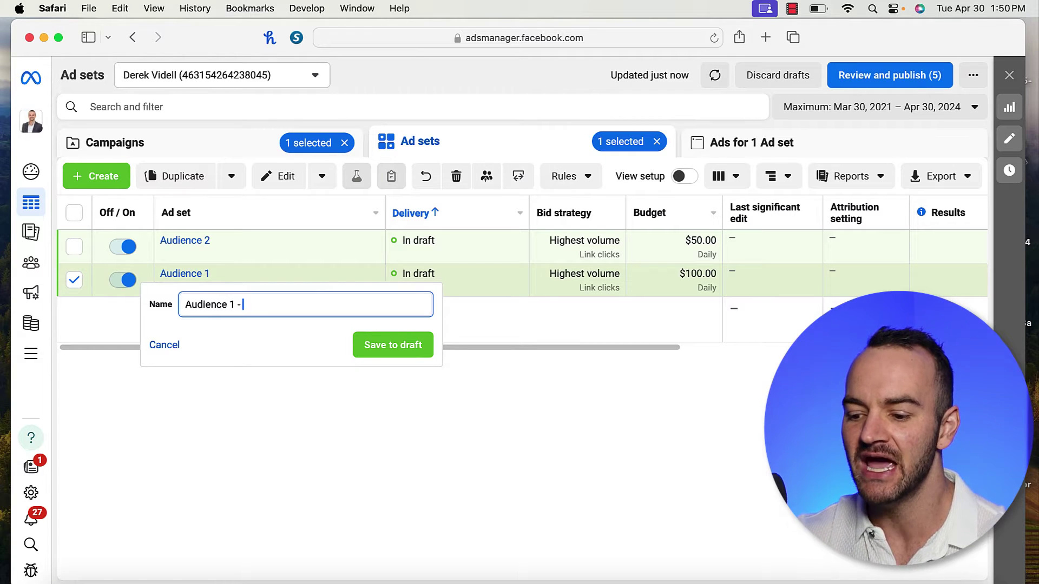
pyautogui.write(' Business')
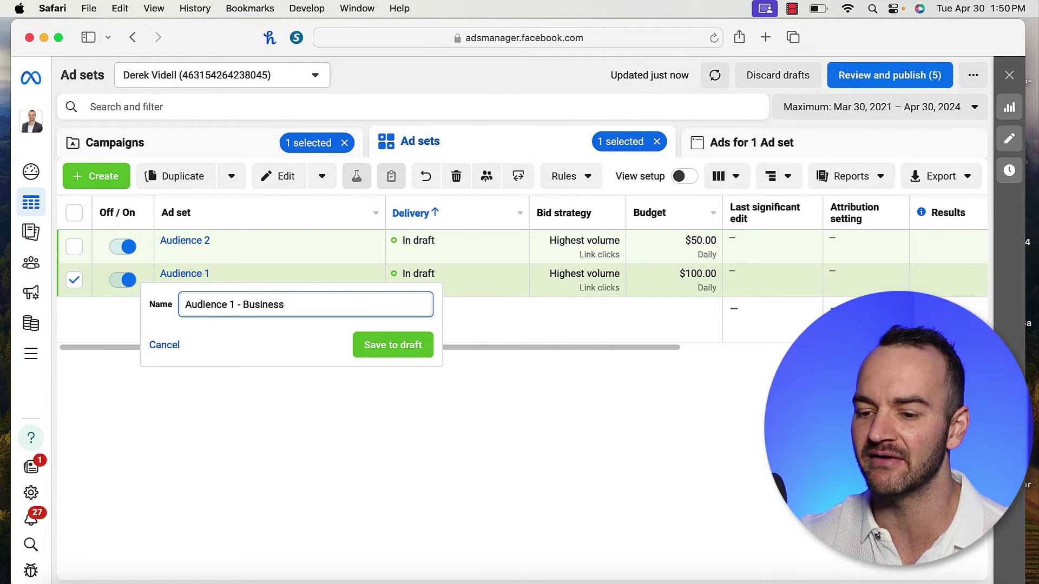
pyautogui.press('Return')
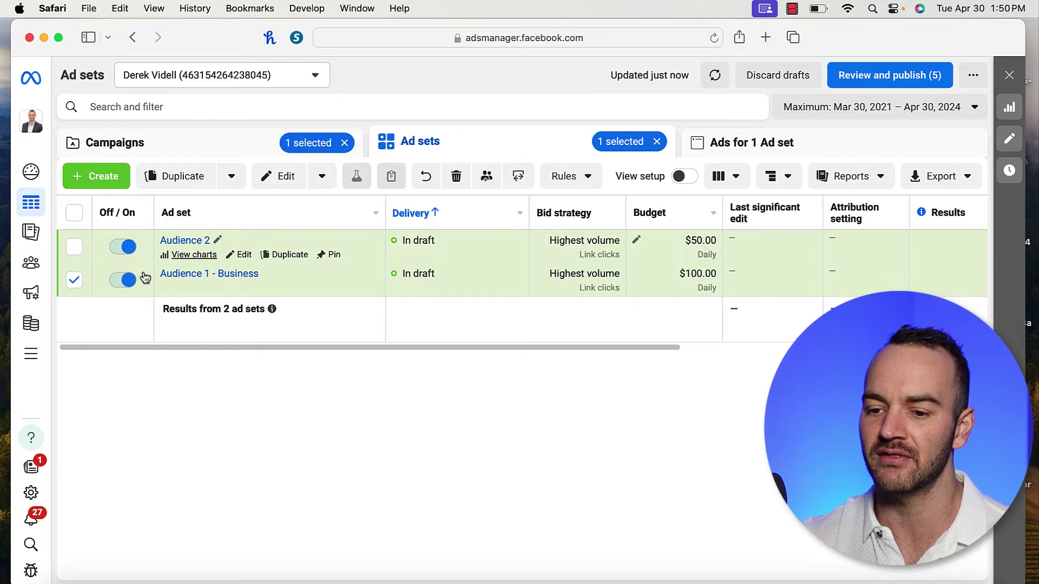
pyautogui.click(74, 281)
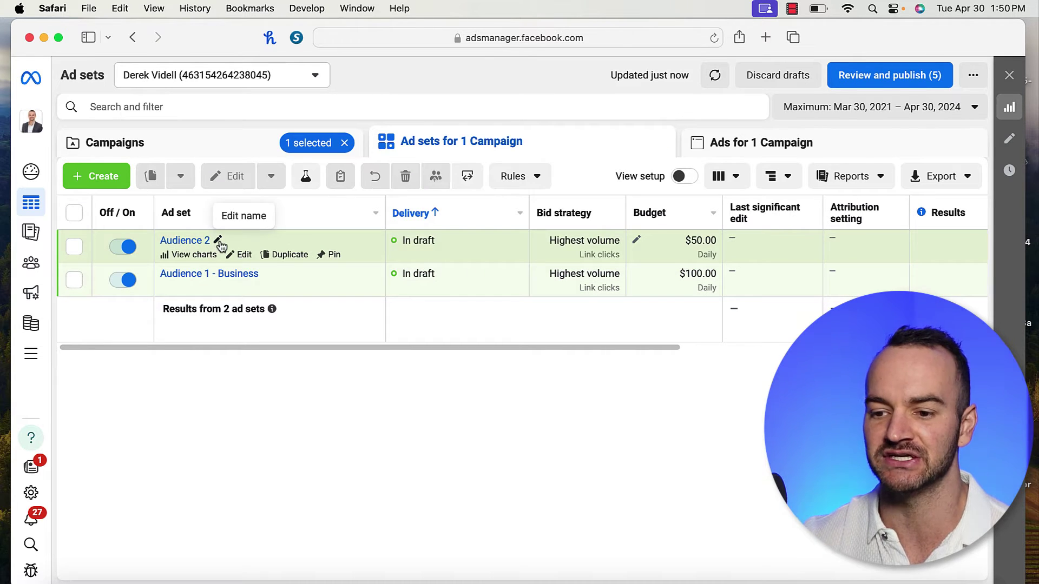
# Step: Rename the Audience 2 ad set as "Audience 2 - Entrepreneurship" and clear its selection
pyautogui.click(218, 241)
pyautogui.write('- ')
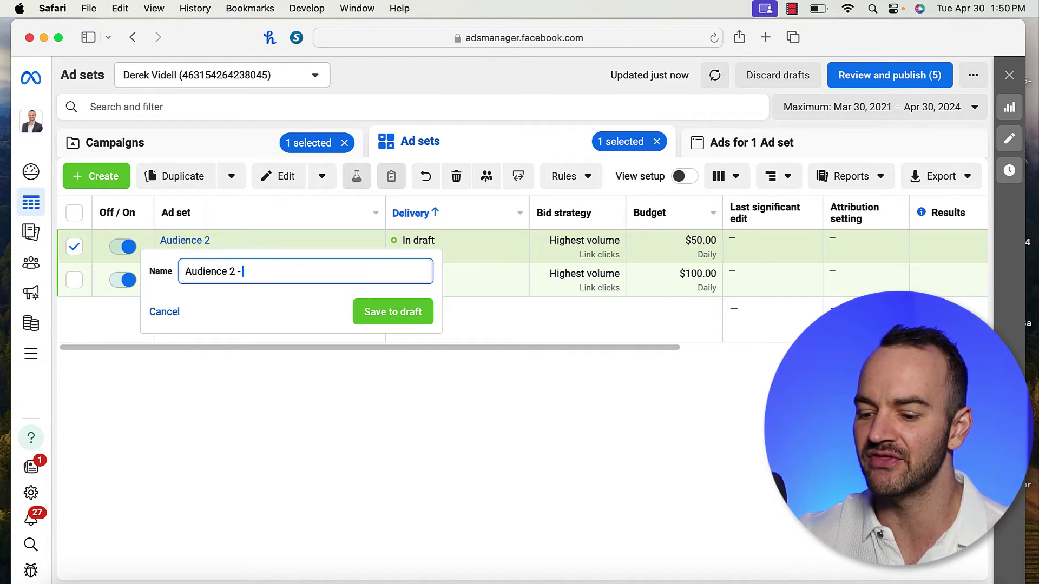
pyautogui.write('Entrepre')
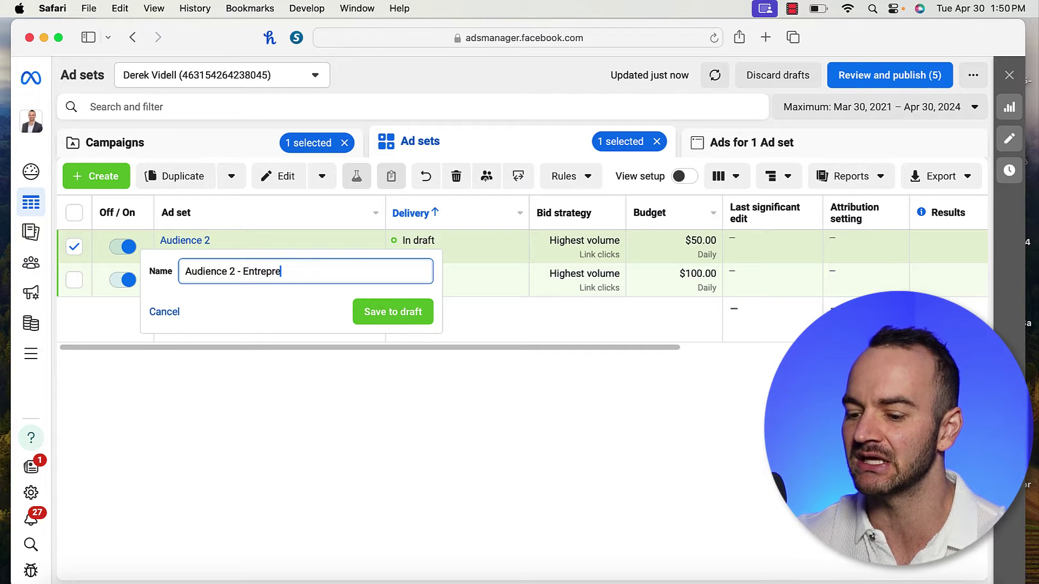
pyautogui.write('neurship')
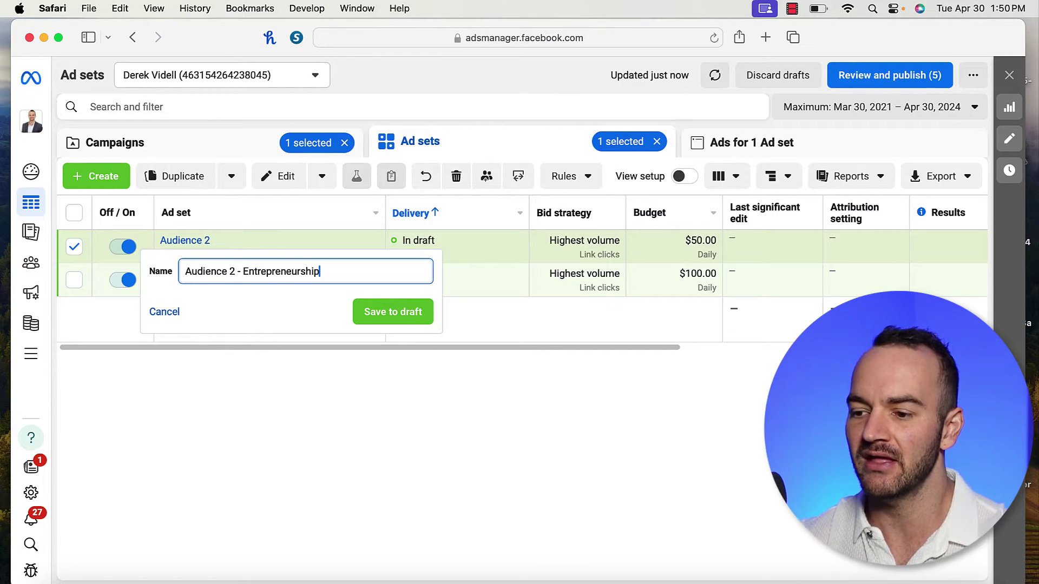
pyautogui.press('Return')
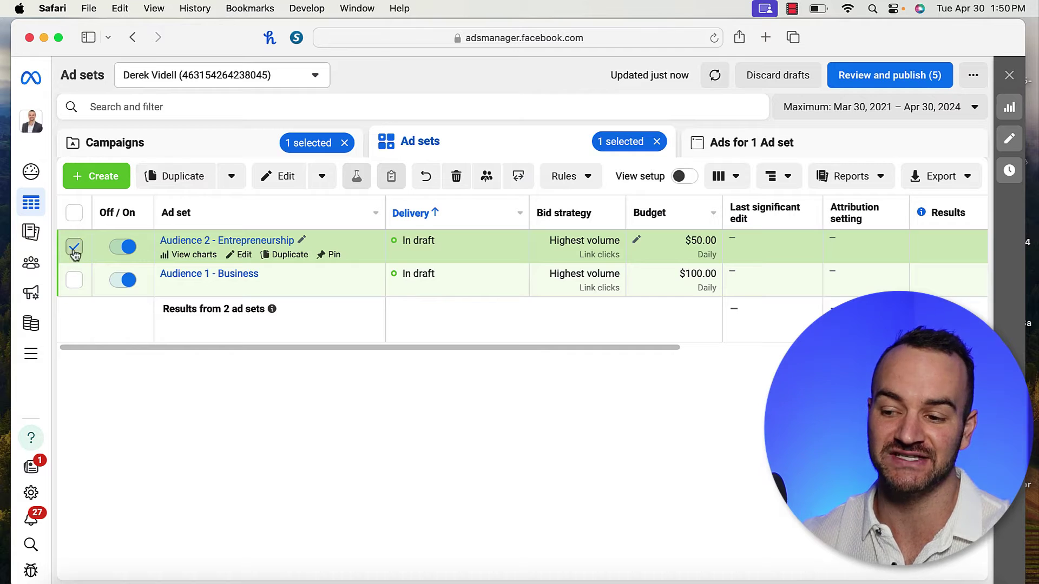
pyautogui.click(74, 247)
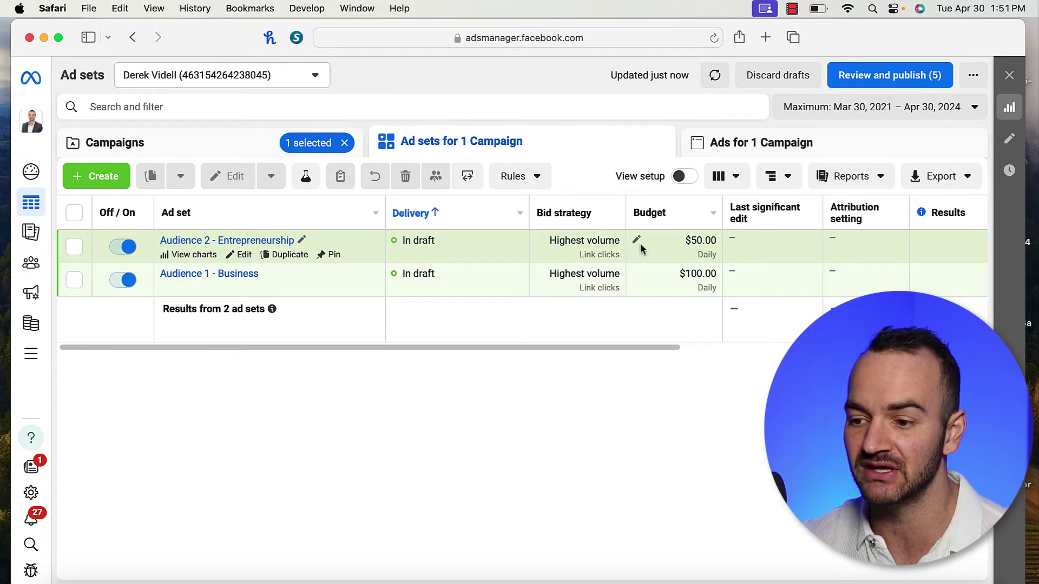
# Step: Set the daily budget of the Audience 2 - Entrepreneurship ad set to $100 and clear its selection
pyautogui.click(638, 242)
pyautogui.write('00')
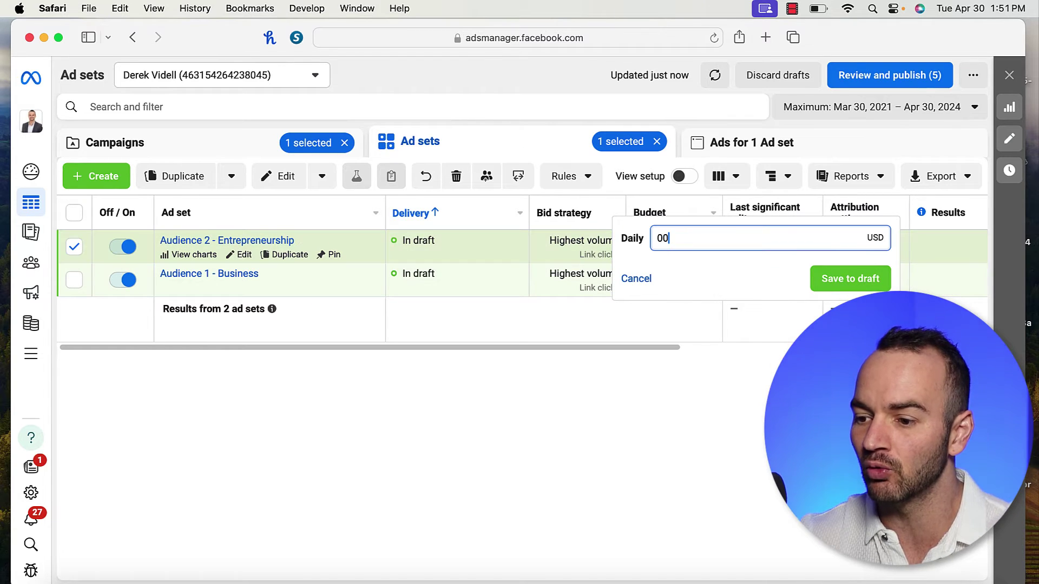
pyautogui.press('BackSpace')
pyautogui.press('BackSpace')
pyautogui.write('100')
pyautogui.press('Return')
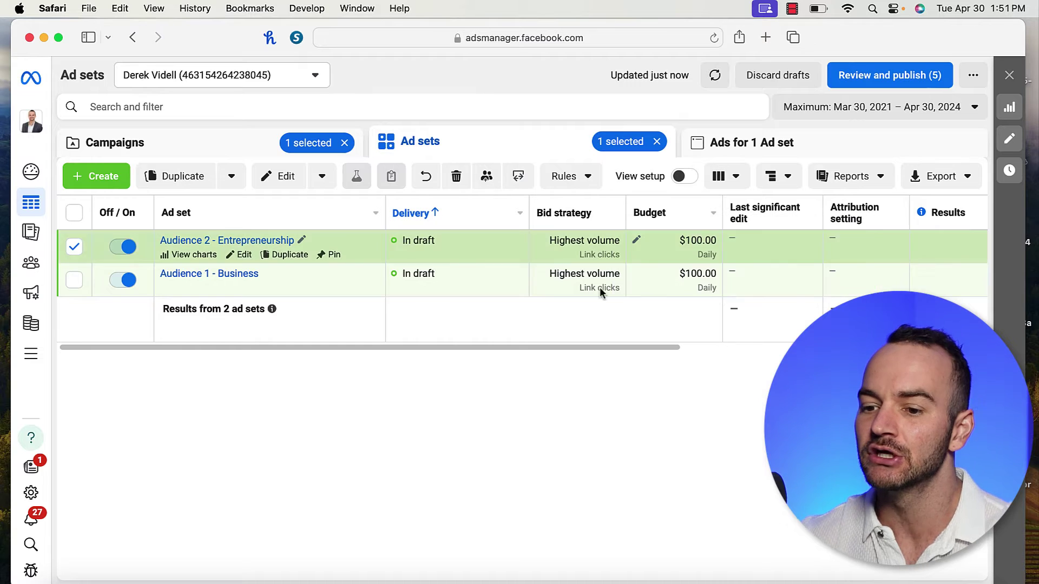
pyautogui.click(75, 248)
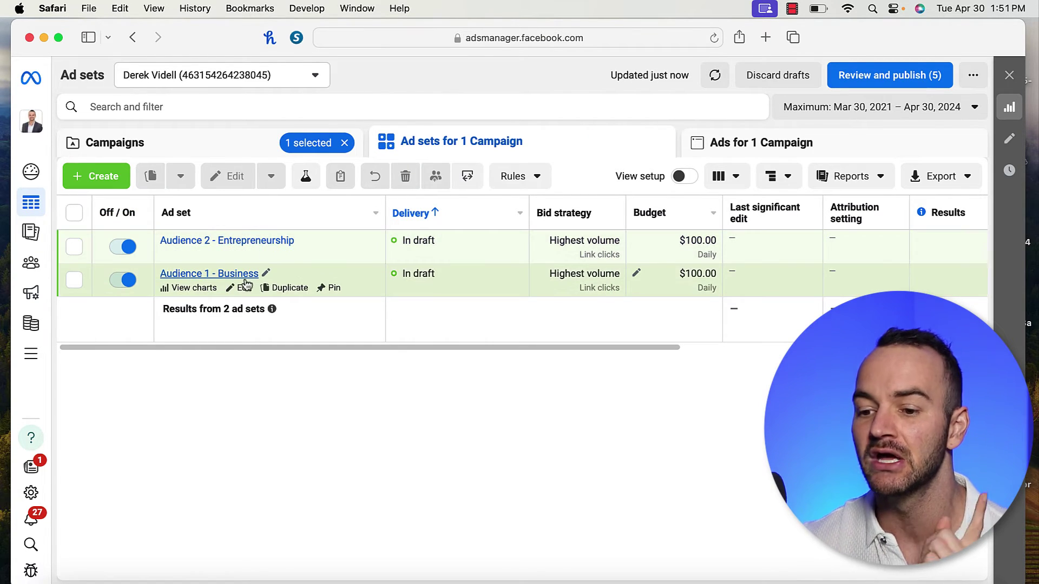
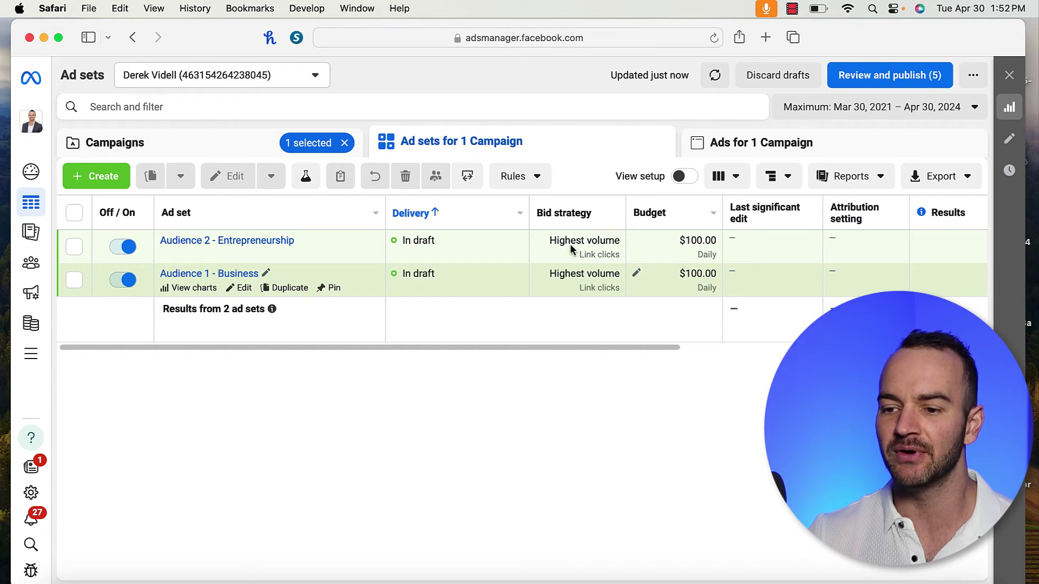
# Step: Turn Advantage campaign budget back on for New Sales Campaign and return to the list of its ad sets
pyautogui.click(135, 144)
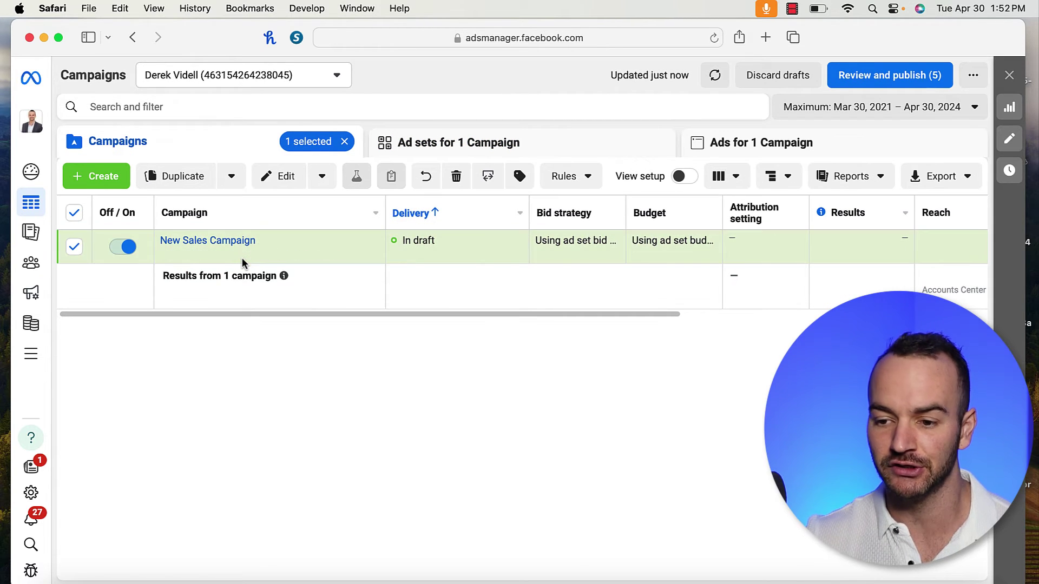
pyautogui.click(244, 255)
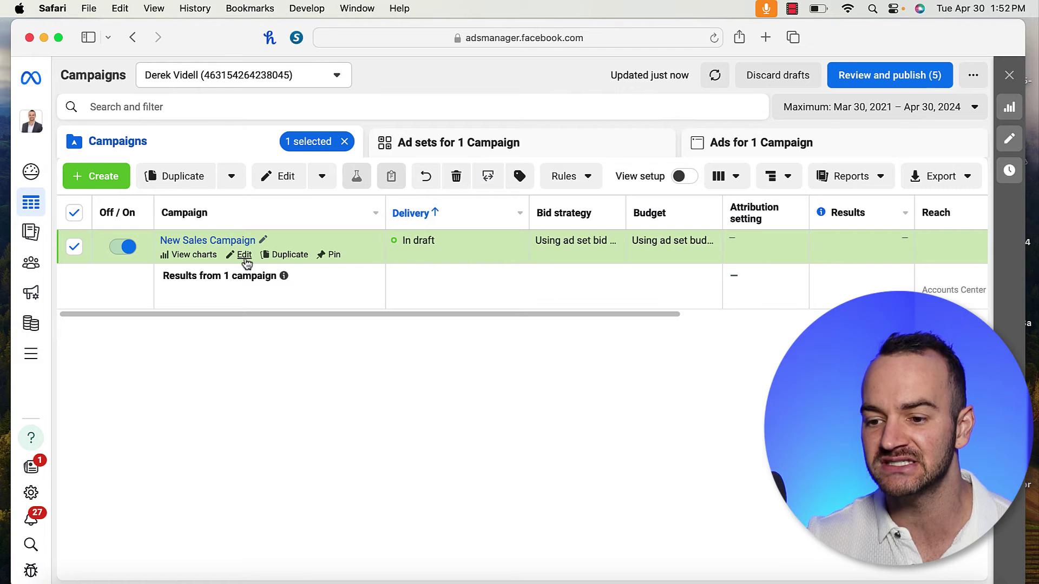
pyautogui.scroll(-2, 712, 417)
pyautogui.scroll(-10, 712, 418)
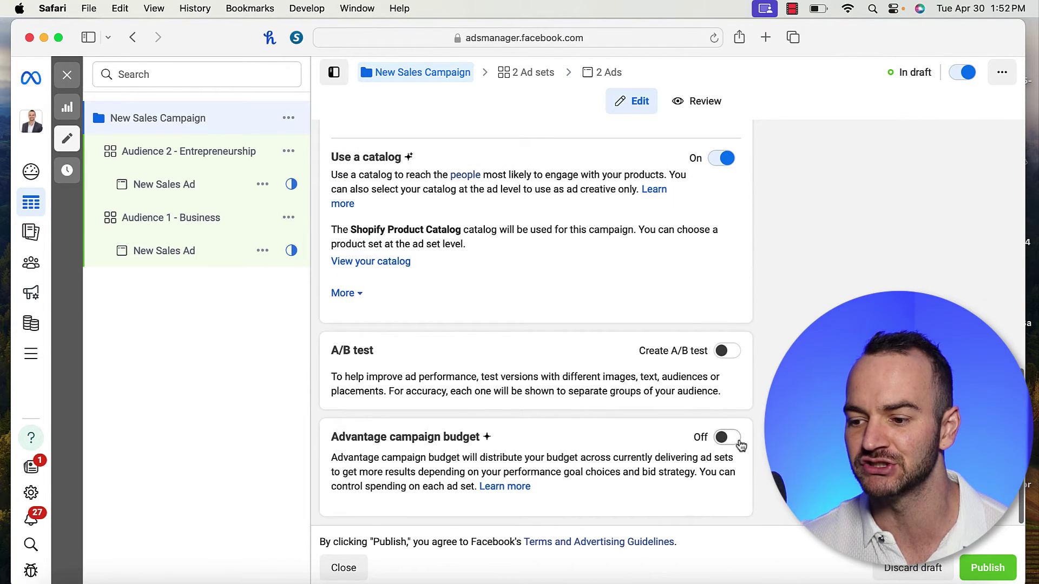
pyautogui.click(739, 443)
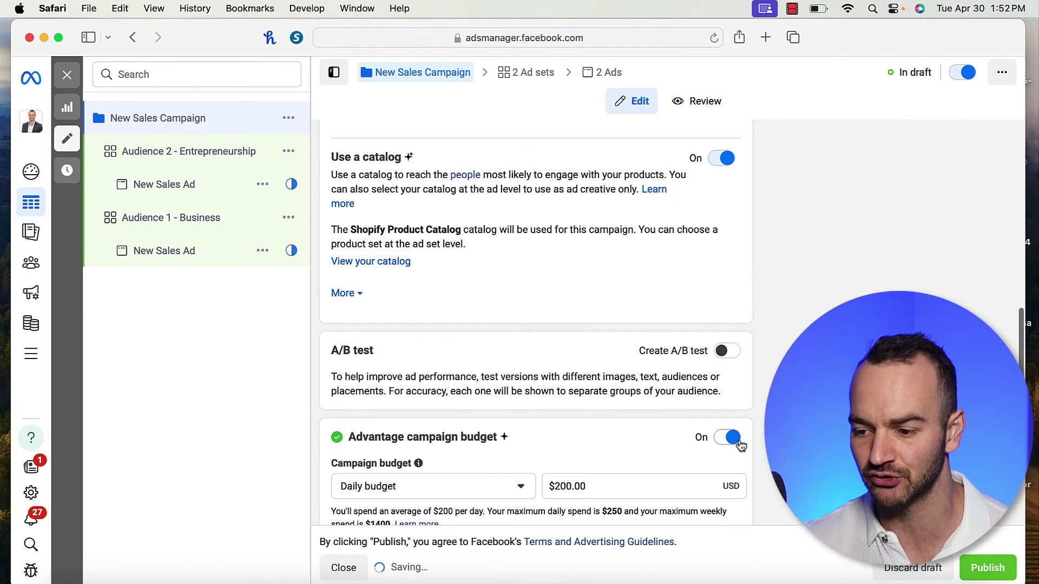
pyautogui.click(65, 75)
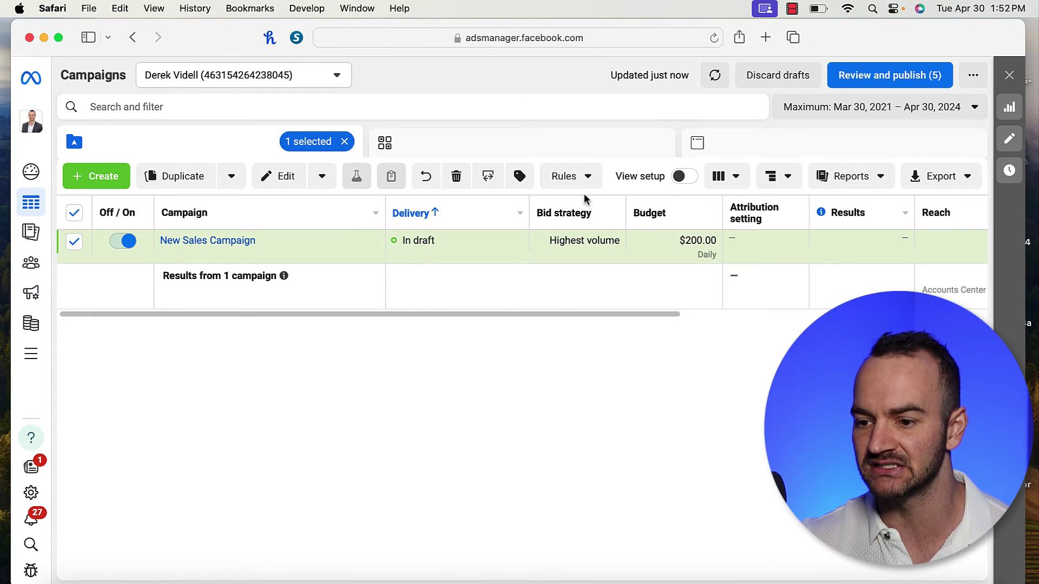
pyautogui.click(456, 145)
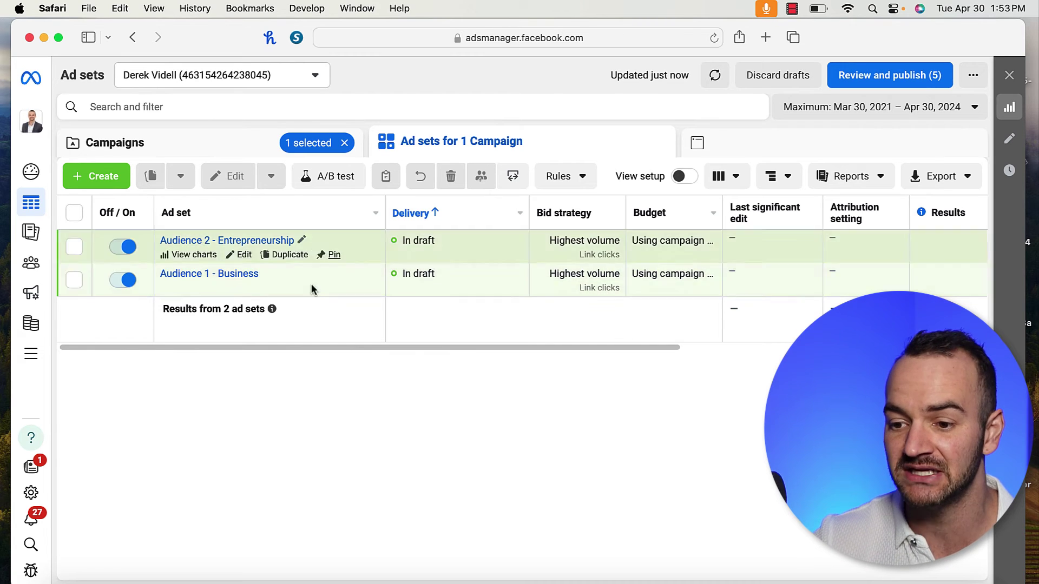
pyautogui.moveTo(254, 289)
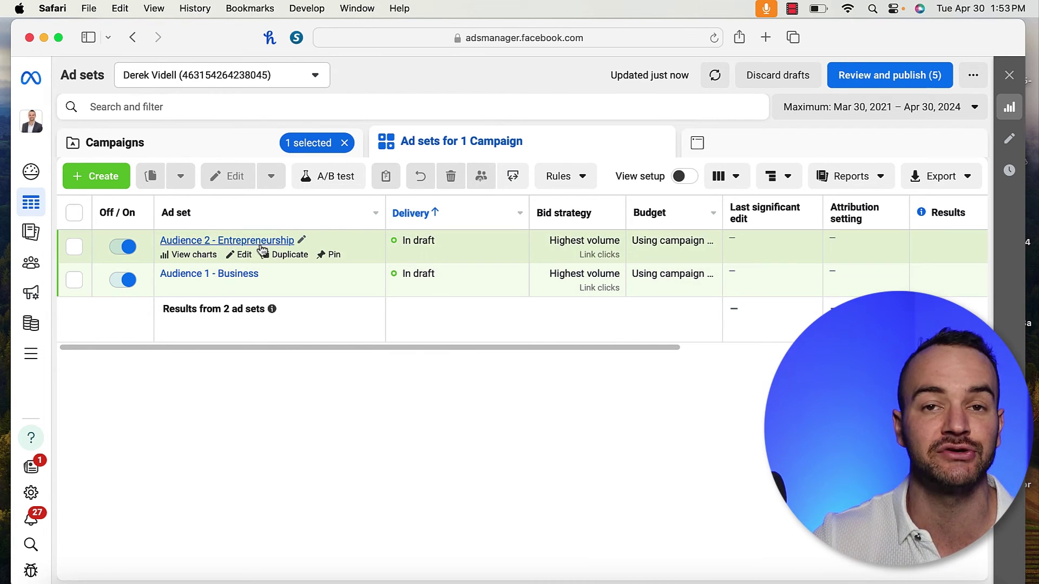